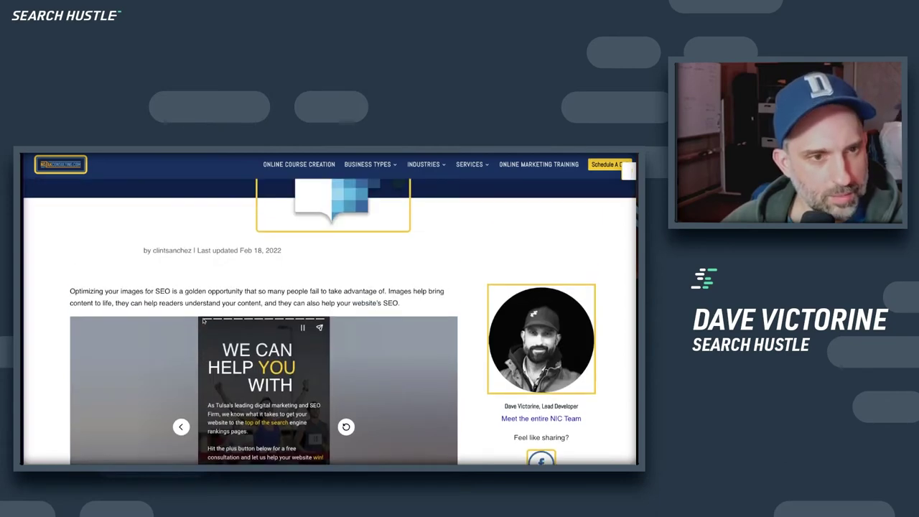
- Scroll down the live image-SEO article past its intro paragraph
{"action": "scroll", "coordinate": [203, 321], "scroll_direction": "down", "scroll_amount": 4}
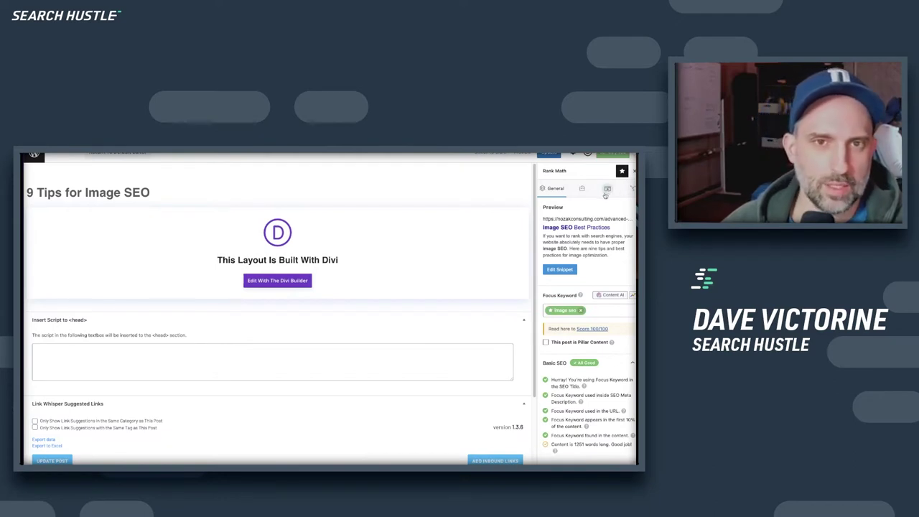
- Reopen the Rank Math sidebar and show the post's Schema tab, listing Article
{"action": "left_click", "coordinate": [608, 156]}
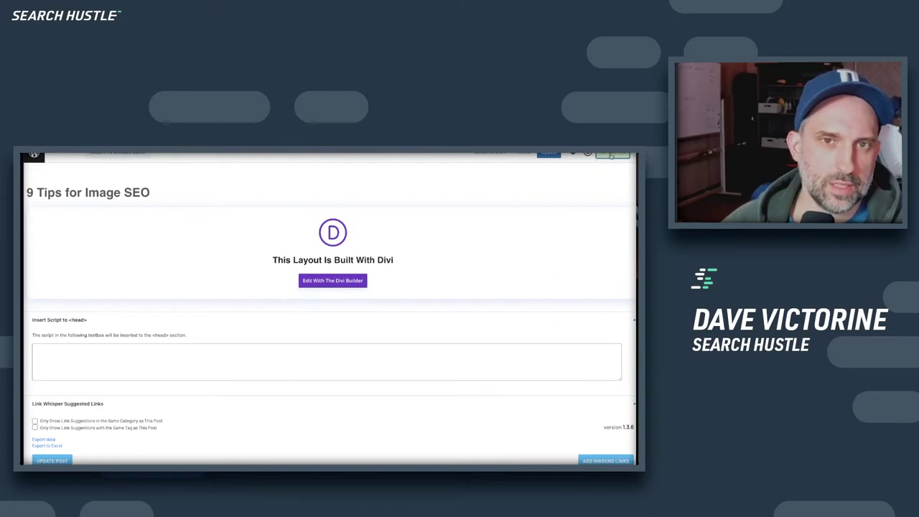
{"action": "left_click", "coordinate": [611, 156]}
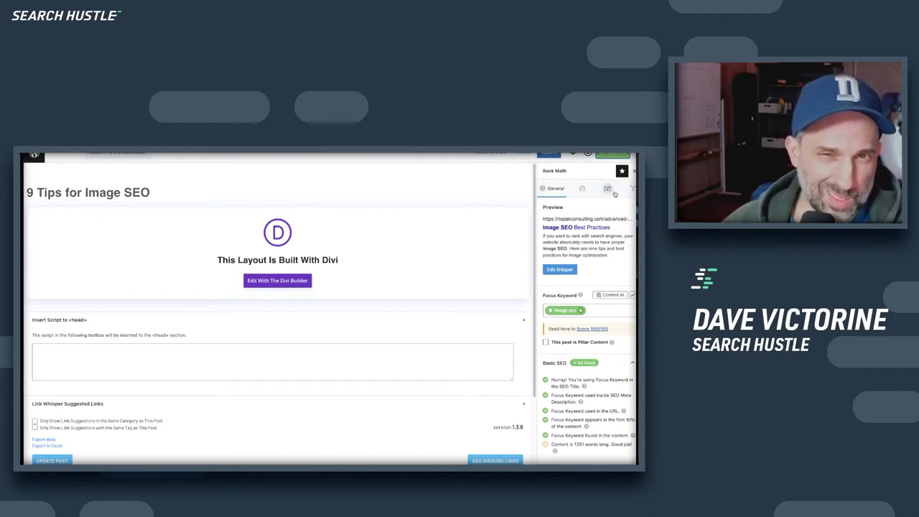
{"action": "left_click", "coordinate": [608, 189]}
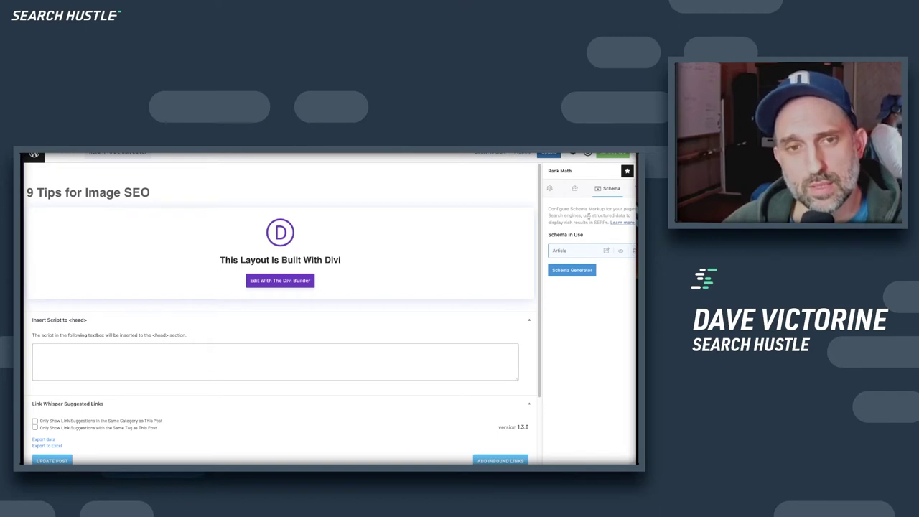
{"action": "left_click", "coordinate": [577, 274]}
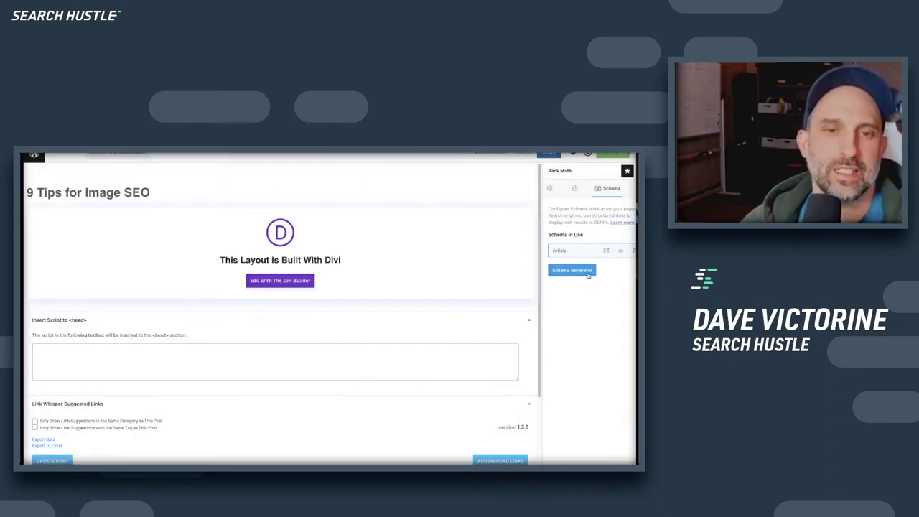
- Choose FAQ from the Schema Catalog to start a new FAQ schema
{"action": "left_click", "coordinate": [577, 273]}
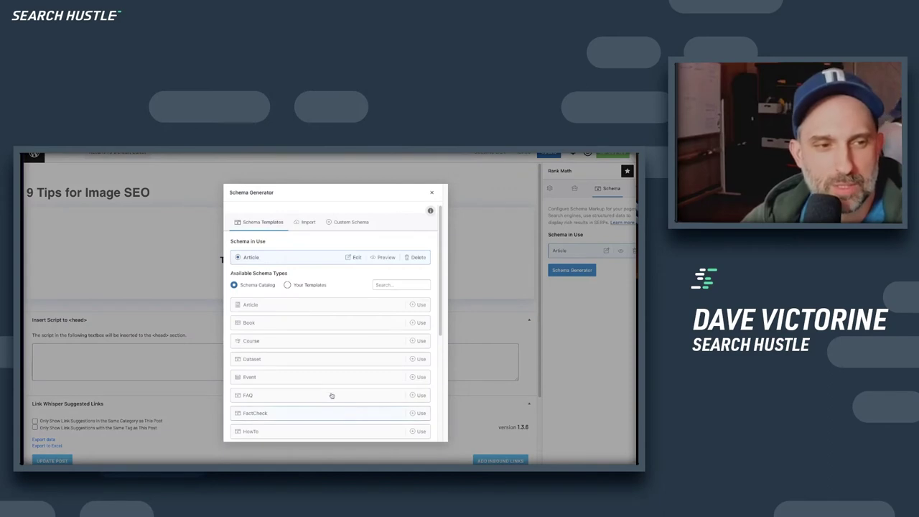
{"action": "scroll", "coordinate": [322, 388], "scroll_direction": "down", "scroll_amount": 3}
{"action": "scroll", "coordinate": [323, 388], "scroll_direction": "up", "scroll_amount": 5}
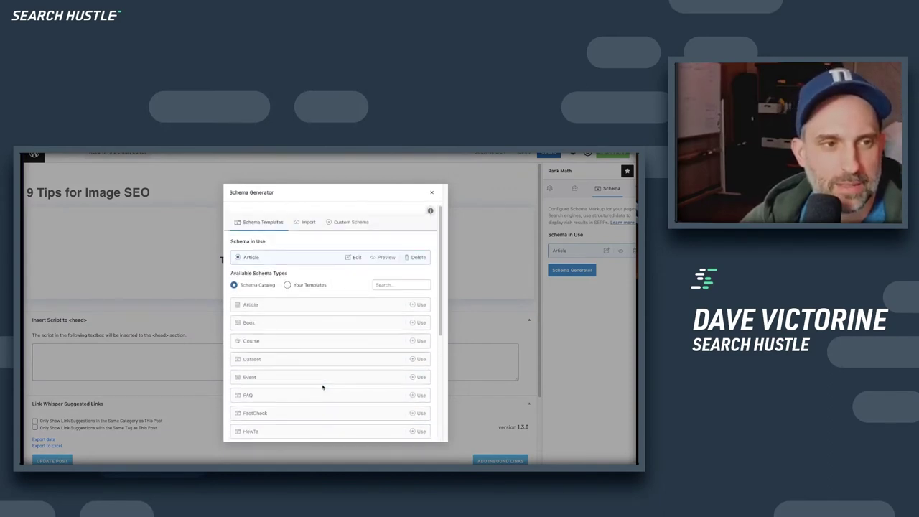
{"action": "scroll", "coordinate": [322, 386], "scroll_direction": "down", "scroll_amount": 1}
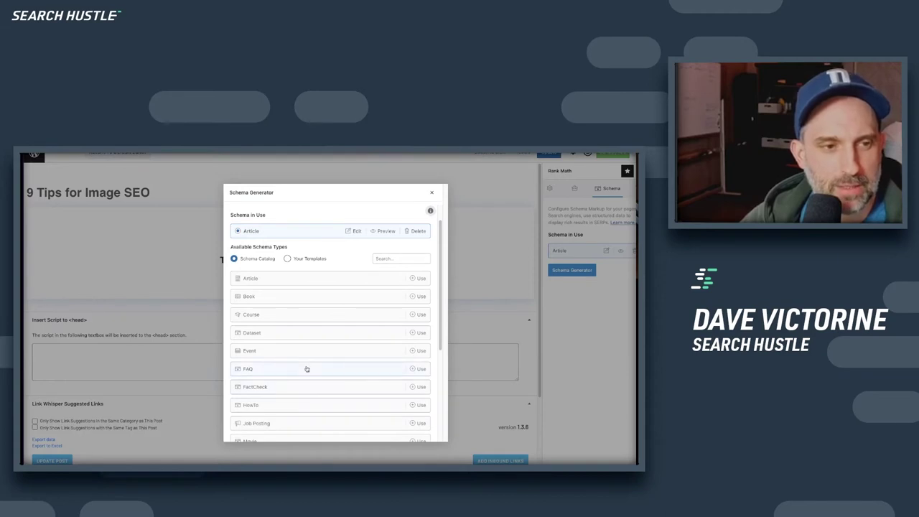
{"action": "left_click", "coordinate": [413, 369]}
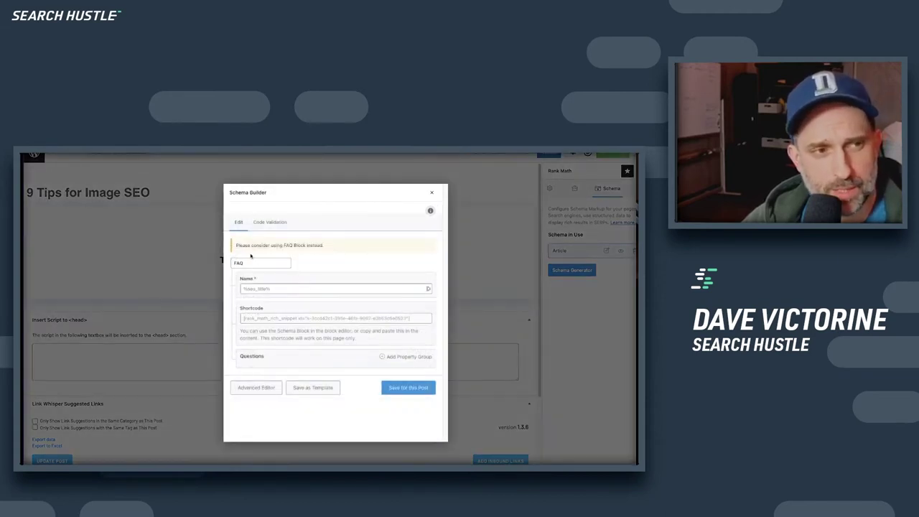
{"action": "left_click_drag", "start_coordinate": [236, 246], "coordinate": [299, 251]}
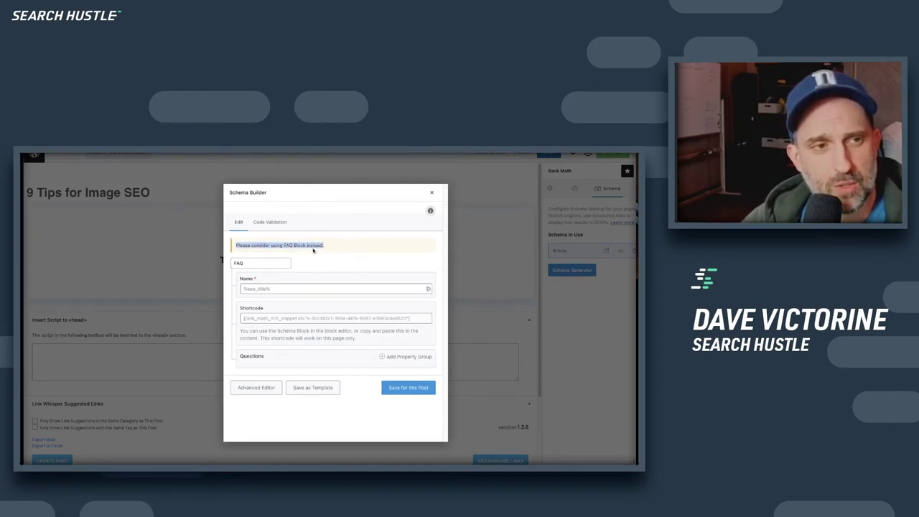
{"action": "left_click", "coordinate": [332, 247]}
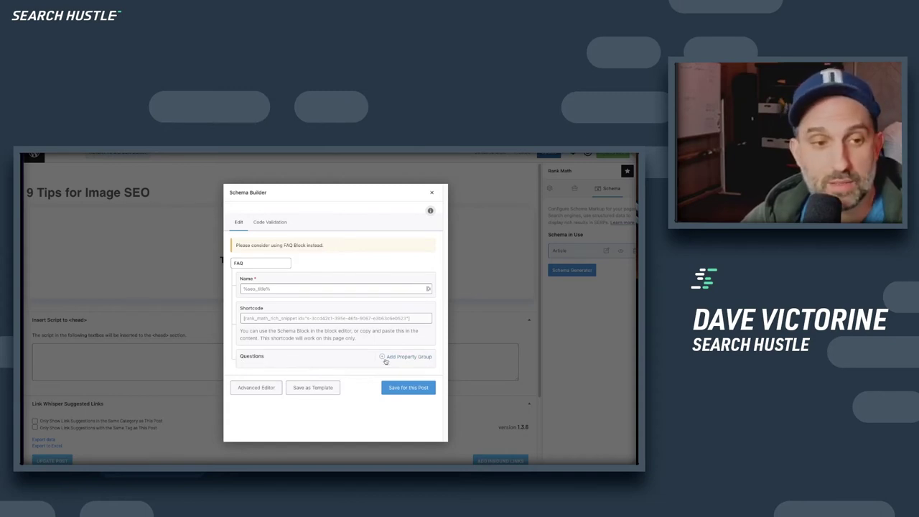
- Add a first FAQ question reading 'Are images important for SEO?'
{"action": "left_click", "coordinate": [419, 357]}
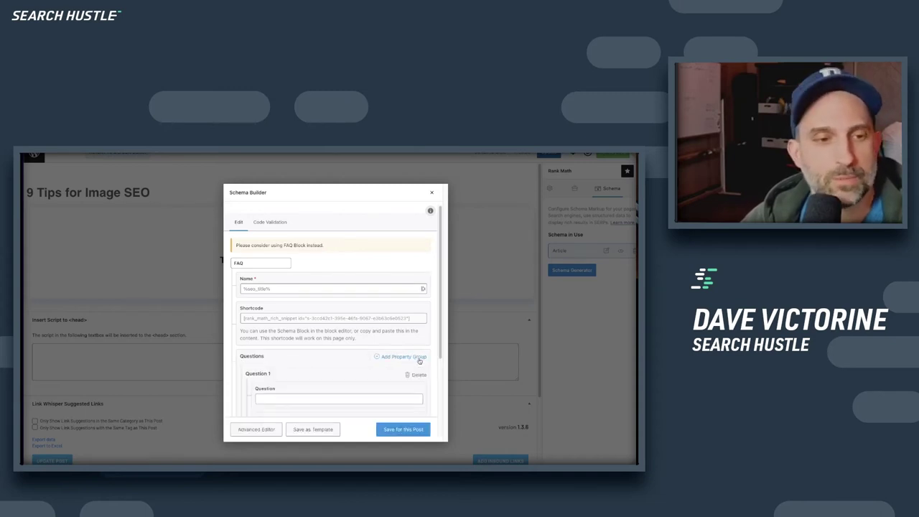
{"action": "scroll", "coordinate": [262, 339], "scroll_direction": "down", "scroll_amount": 2}
{"action": "scroll", "coordinate": [262, 339], "scroll_direction": "down", "scroll_amount": 2}
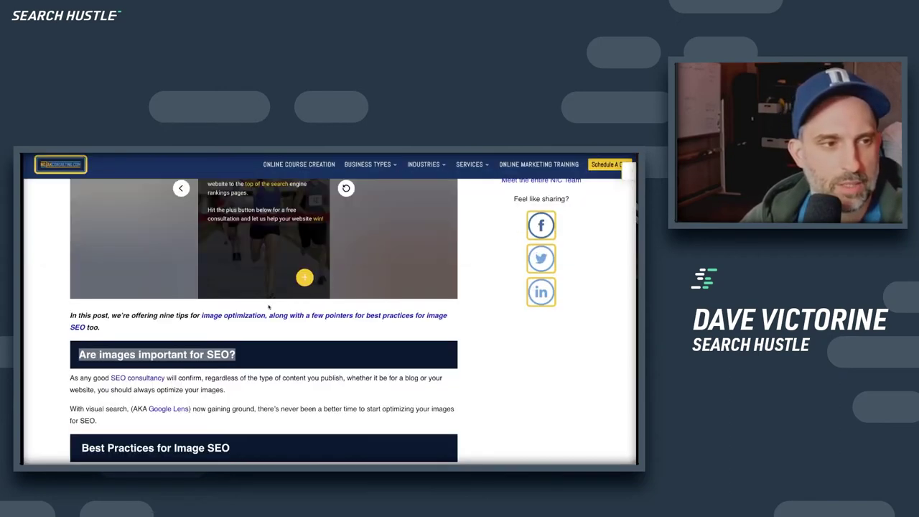
{"action": "left_click", "coordinate": [172, 364]}
{"action": "triple_click", "coordinate": [172, 356]}
{"action": "key", "text": "ctrl+c"}
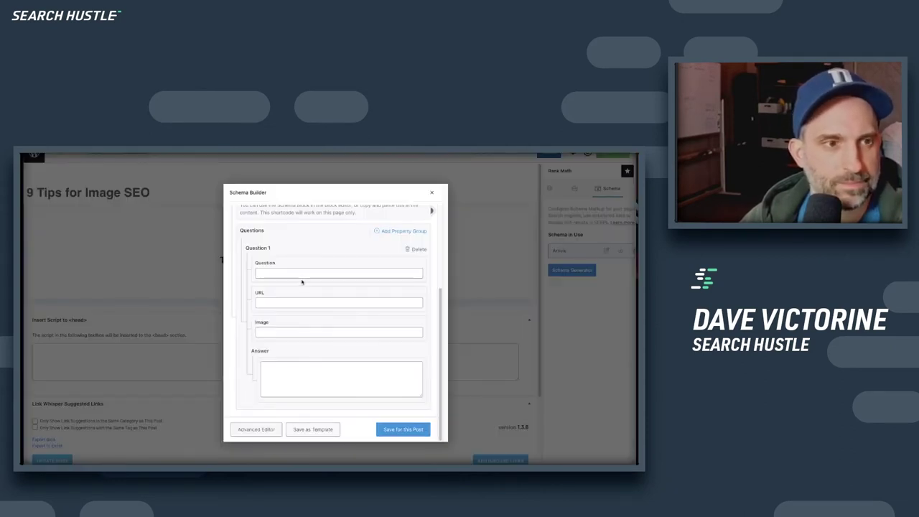
{"action": "left_click", "coordinate": [302, 277]}
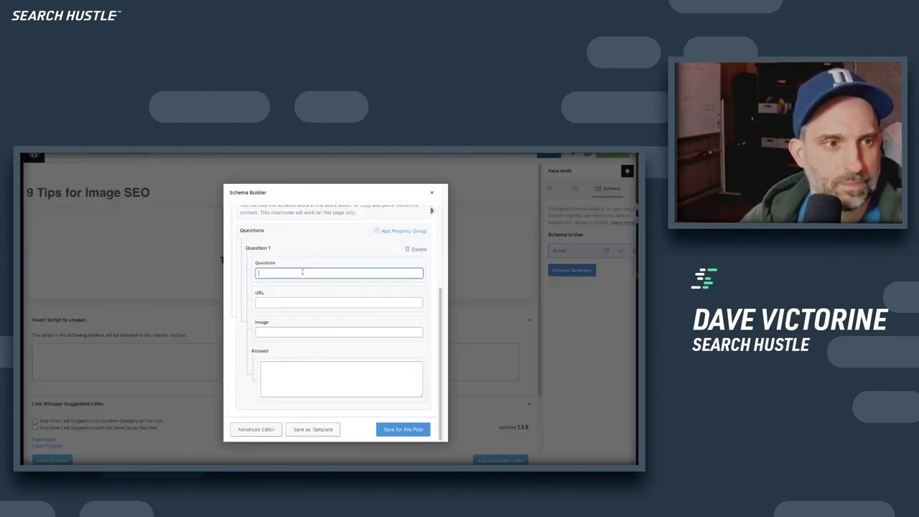
{"action": "key", "text": "ctrl+v"}
- Fill in the question's URL with the post address and paste the article paragraph as its answer
{"action": "left_click", "coordinate": [364, 305]}
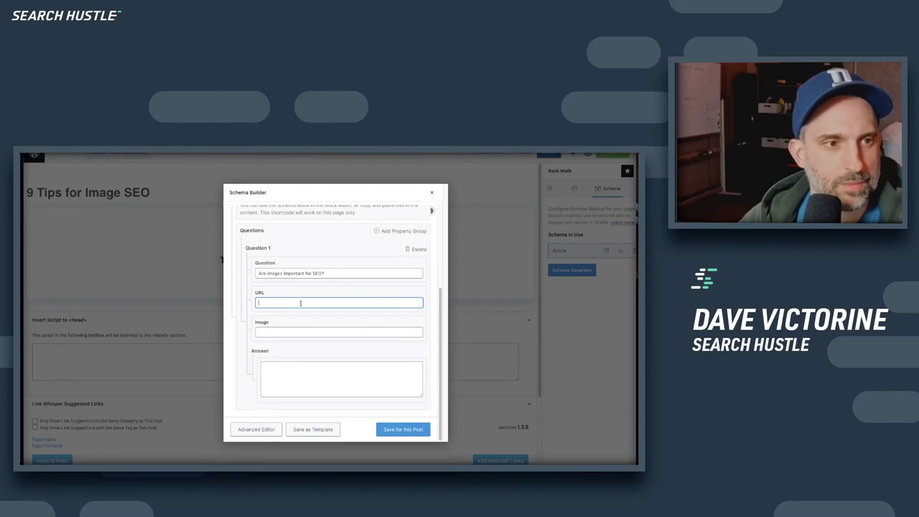
{"action": "type", "text": "https://nozakconsulting.com/advanced-seo/9-image-seo-tips/"}
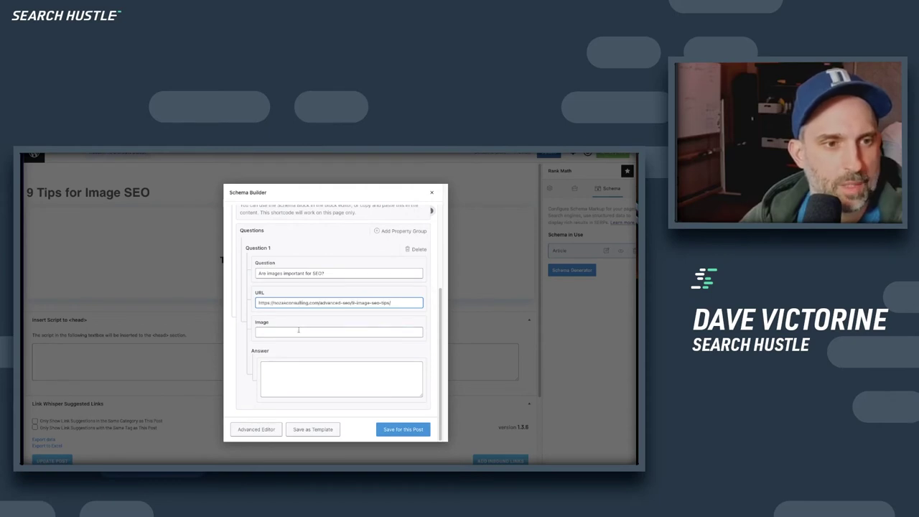
{"action": "left_click", "coordinate": [299, 330]}
{"action": "key", "text": "Tab"}
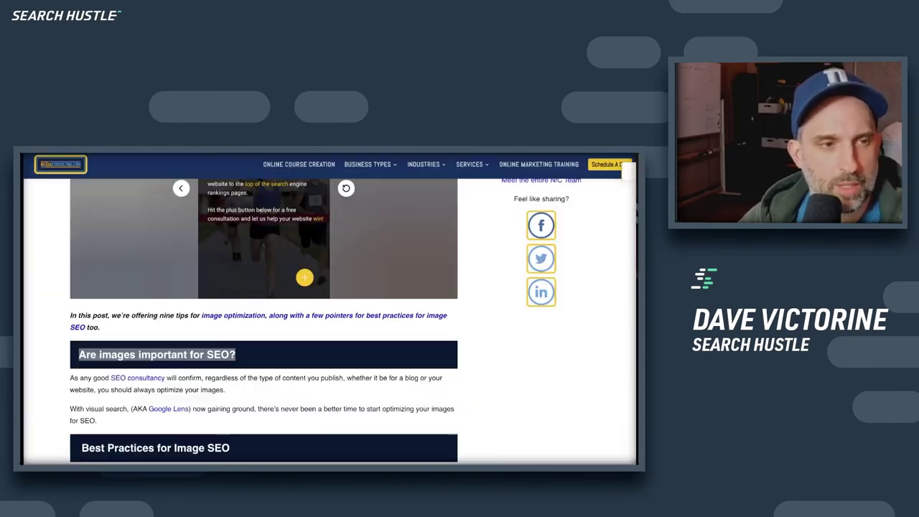
{"action": "left_click", "coordinate": [84, 388]}
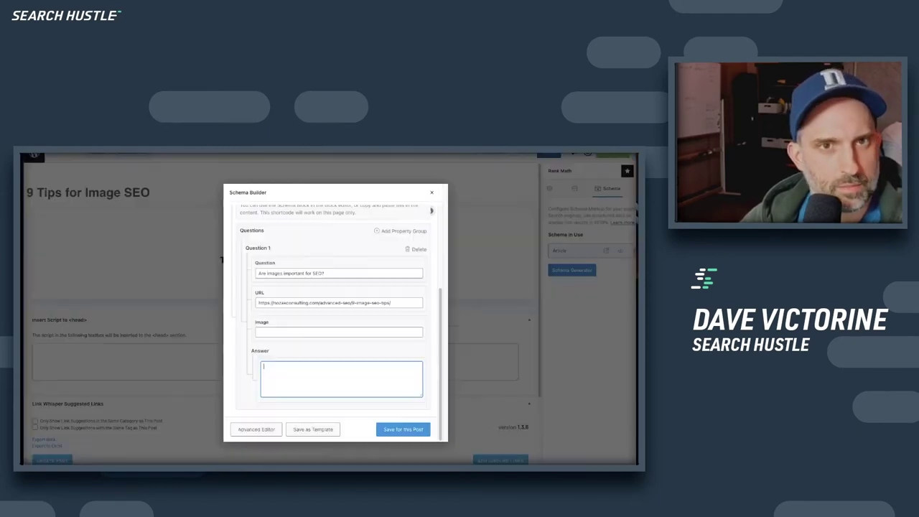
{"action": "type", "text": "With visual search, (AKA Google Lens) now gaining ground, there's never been a better time to start optimizing your images for SEO."}
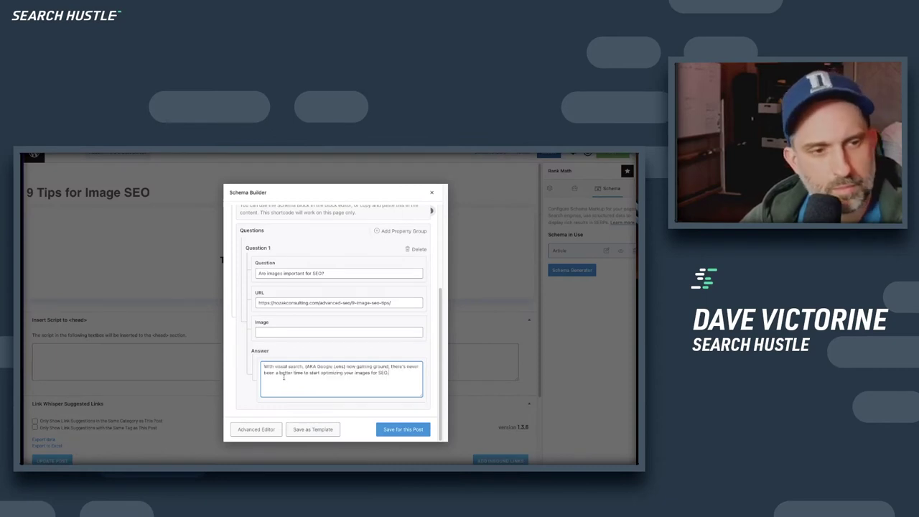
{"action": "left_click", "coordinate": [274, 332]}
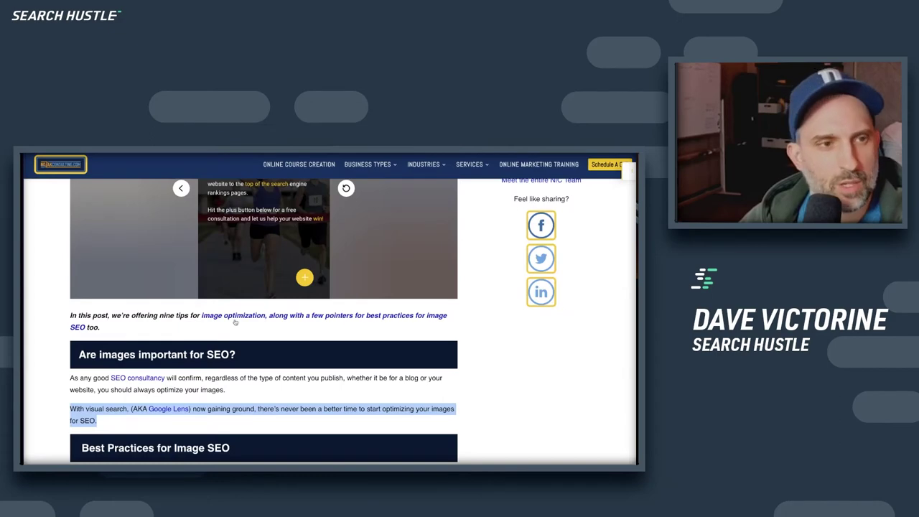
{"action": "scroll", "coordinate": [225, 317], "scroll_direction": "down", "scroll_amount": 10}
{"action": "scroll", "coordinate": [225, 317], "scroll_direction": "down", "scroll_amount": 1}
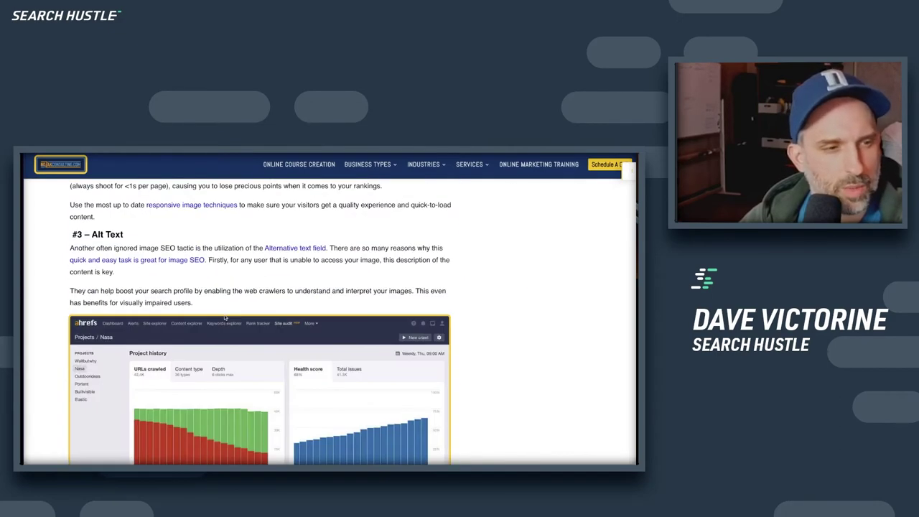
{"action": "scroll", "coordinate": [225, 316], "scroll_direction": "down", "scroll_amount": 15}
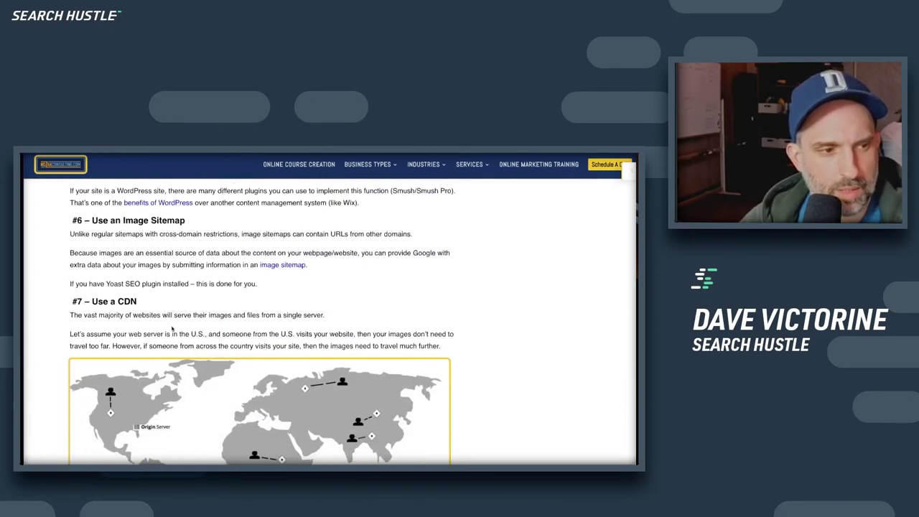
{"action": "scroll", "coordinate": [172, 328], "scroll_direction": "down", "scroll_amount": 8}
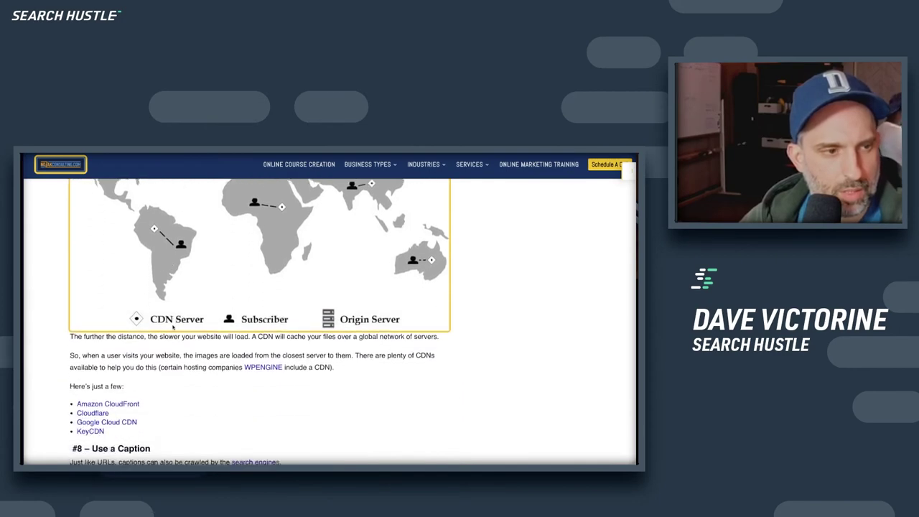
{"action": "scroll", "coordinate": [173, 328], "scroll_direction": "down", "scroll_amount": 8}
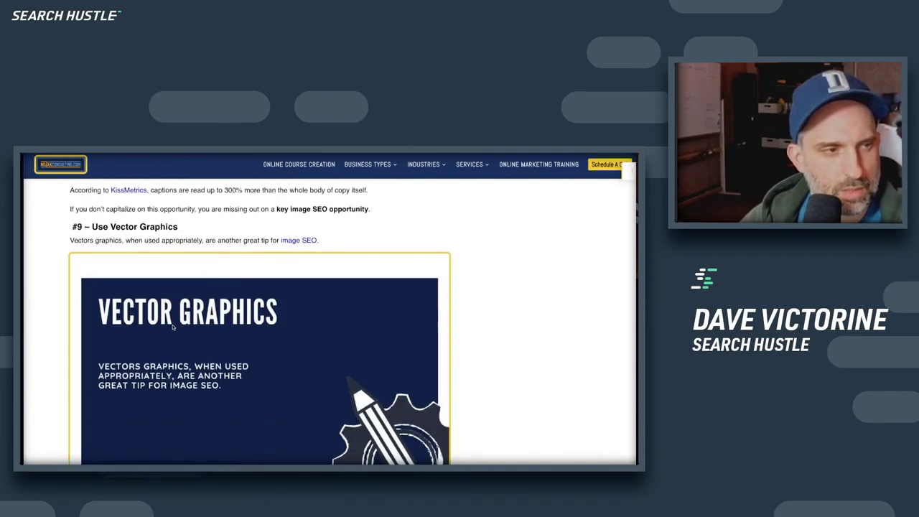
{"action": "scroll", "coordinate": [172, 328], "scroll_direction": "down", "scroll_amount": 4}
{"action": "scroll", "coordinate": [172, 328], "scroll_direction": "up", "scroll_amount": 2}
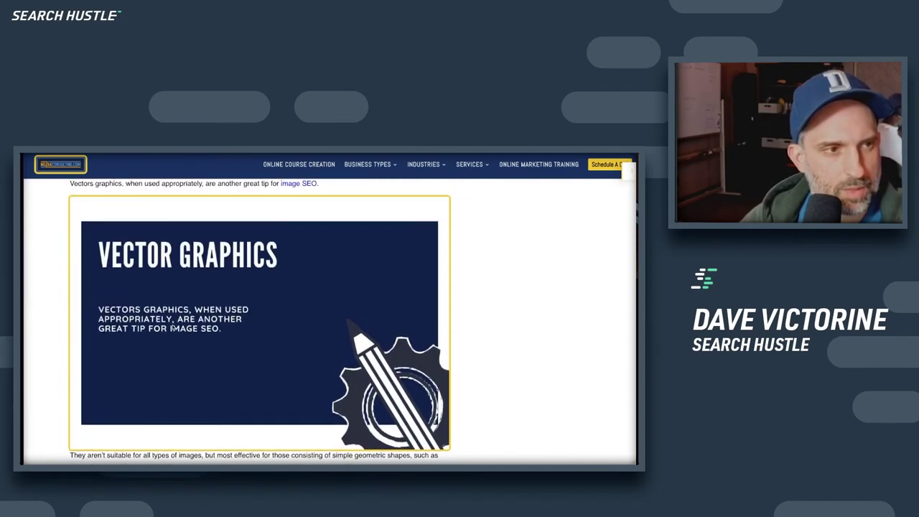
{"action": "scroll", "coordinate": [172, 328], "scroll_direction": "down", "scroll_amount": 5}
{"action": "scroll", "coordinate": [172, 328], "scroll_direction": "up", "scroll_amount": 10}
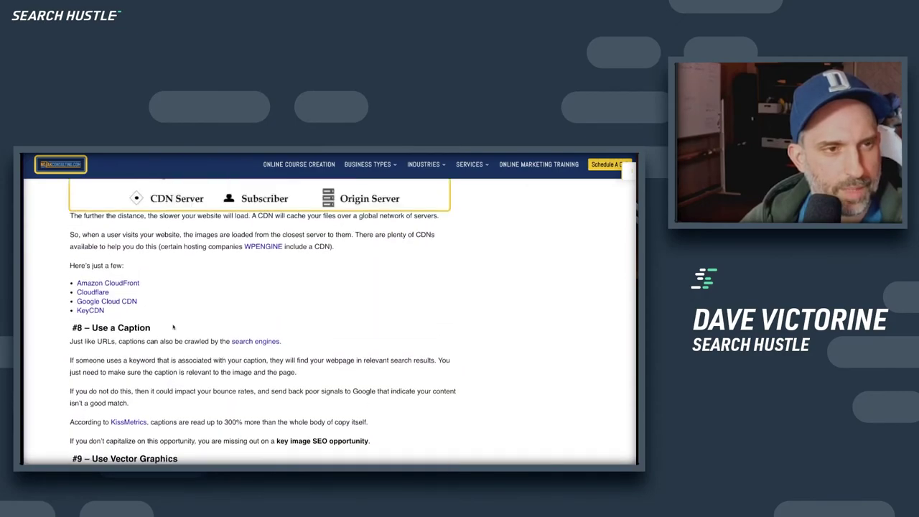
{"action": "scroll", "coordinate": [172, 328], "scroll_direction": "up", "scroll_amount": 10}
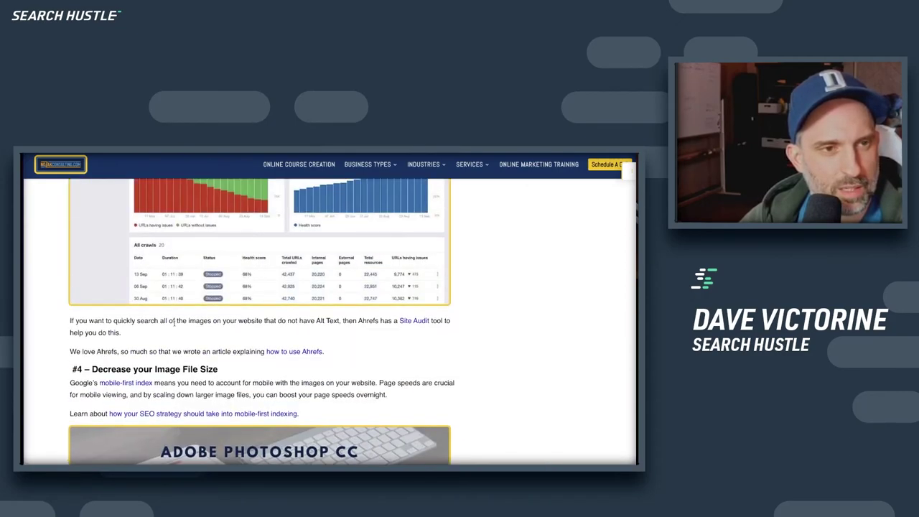
{"action": "scroll", "coordinate": [174, 324], "scroll_direction": "up", "scroll_amount": 10}
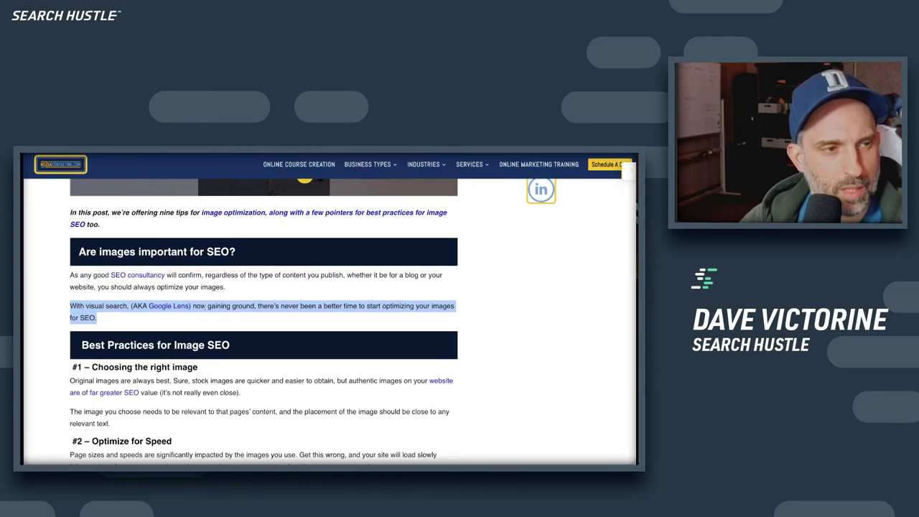
{"action": "scroll", "coordinate": [216, 305], "scroll_direction": "up", "scroll_amount": 8}
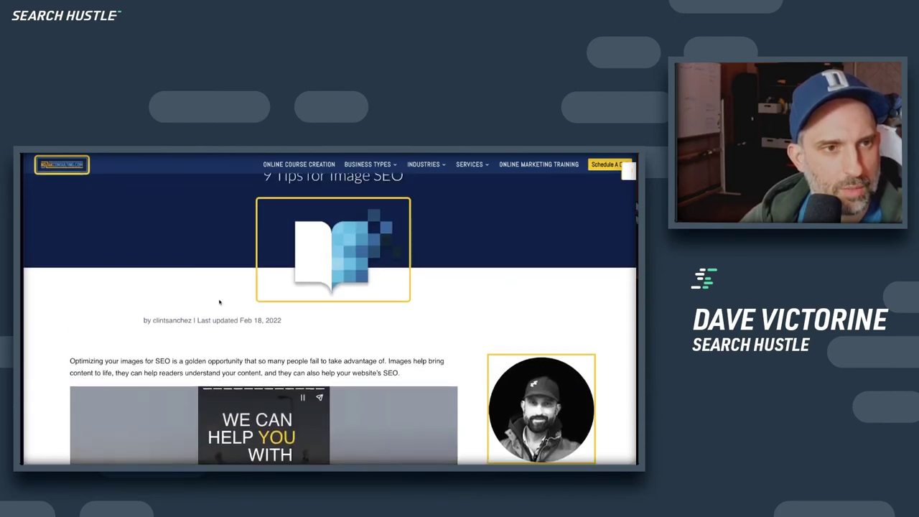
{"action": "scroll", "coordinate": [237, 294], "scroll_direction": "up", "scroll_amount": 2}
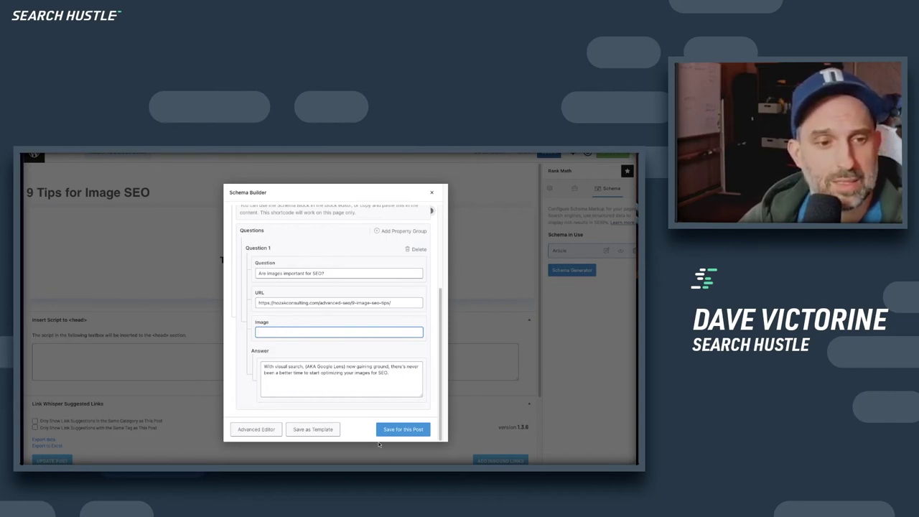
- Save the FAQ schema for this post and update the post
{"action": "left_click", "coordinate": [413, 431]}
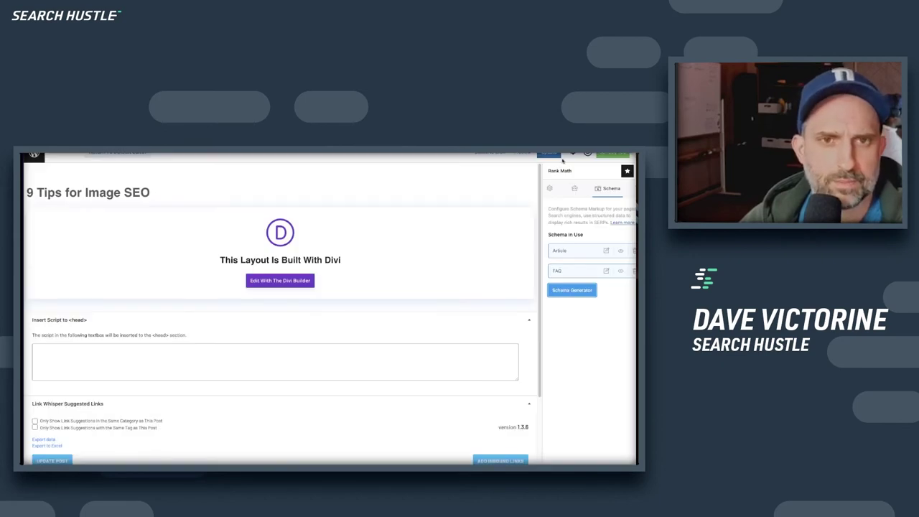
{"action": "left_click", "coordinate": [550, 155]}
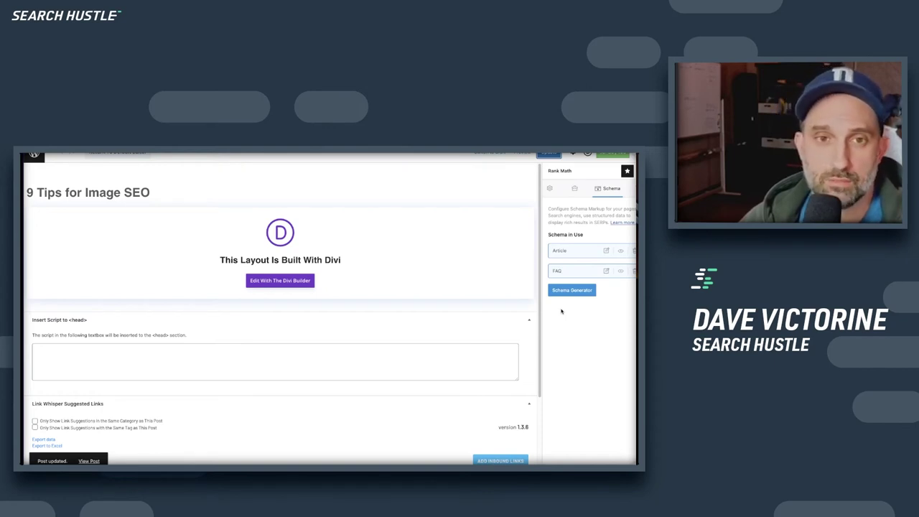
{"action": "left_click", "coordinate": [573, 153]}
- Open the live '9 Tips for Image SEO' post in a new tab
{"action": "right_click", "coordinate": [578, 376]}
{"action": "key", "text": "ctrl+c"}
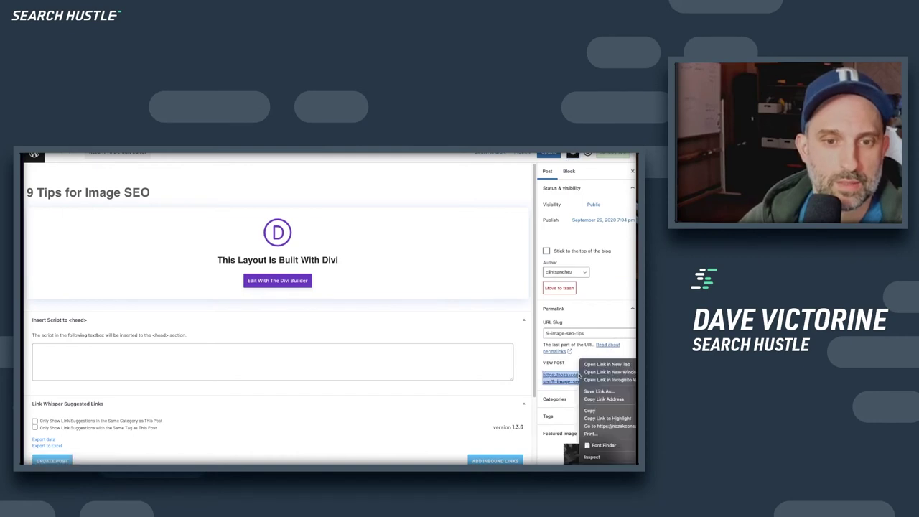
{"action": "left_click", "coordinate": [595, 400]}
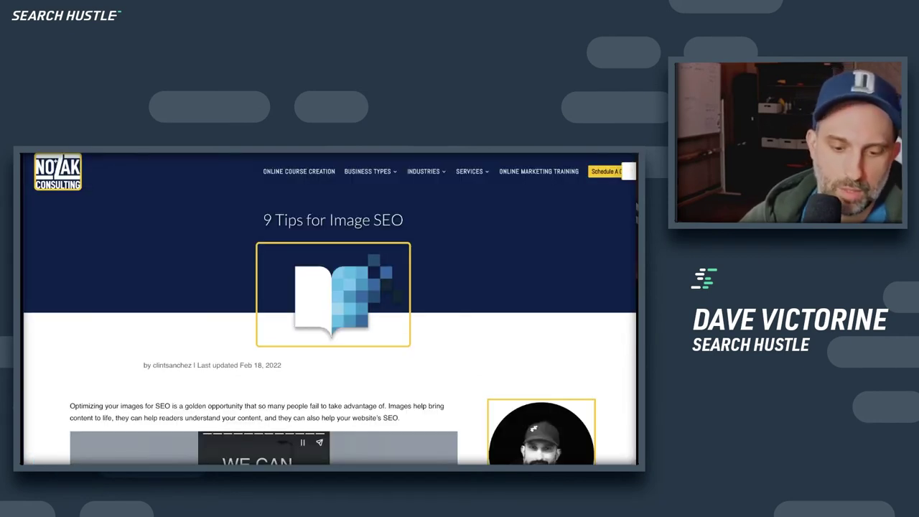
{"action": "type", "text": "search c"}
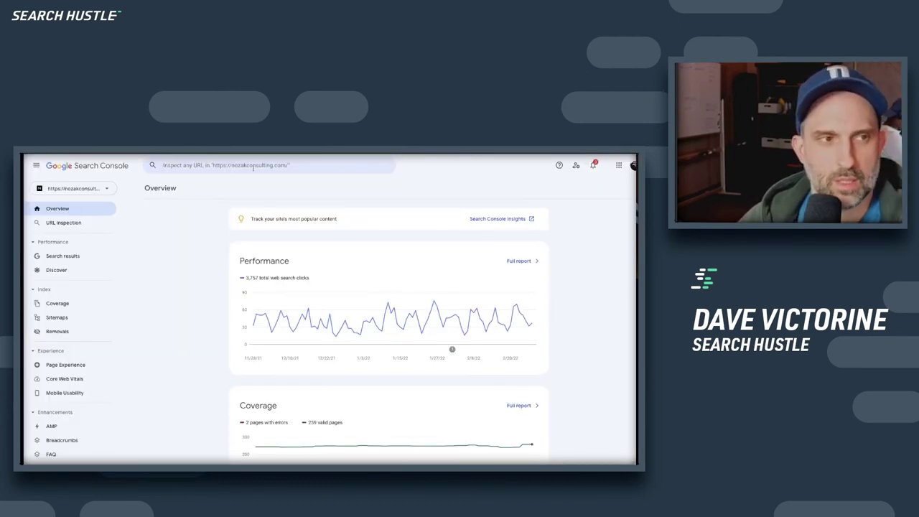
{"action": "left_click", "coordinate": [215, 165]}
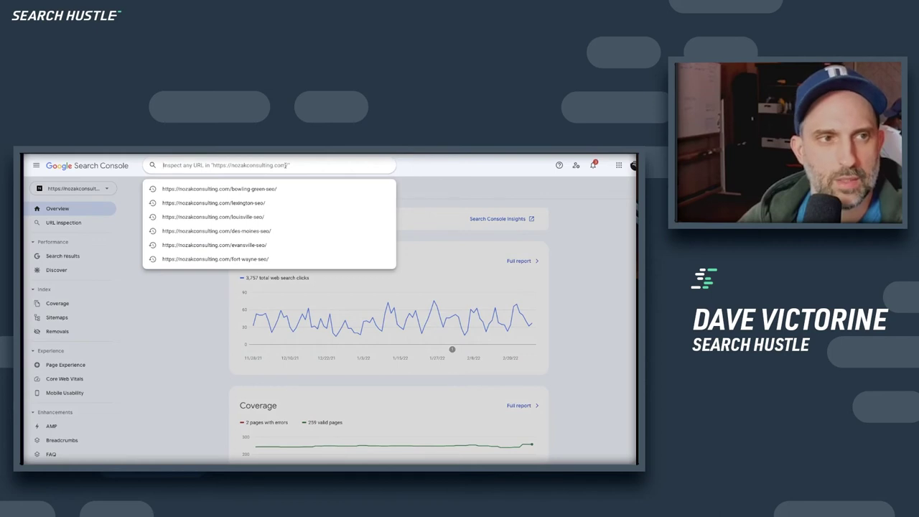
{"action": "key", "text": "ctrl+v"}
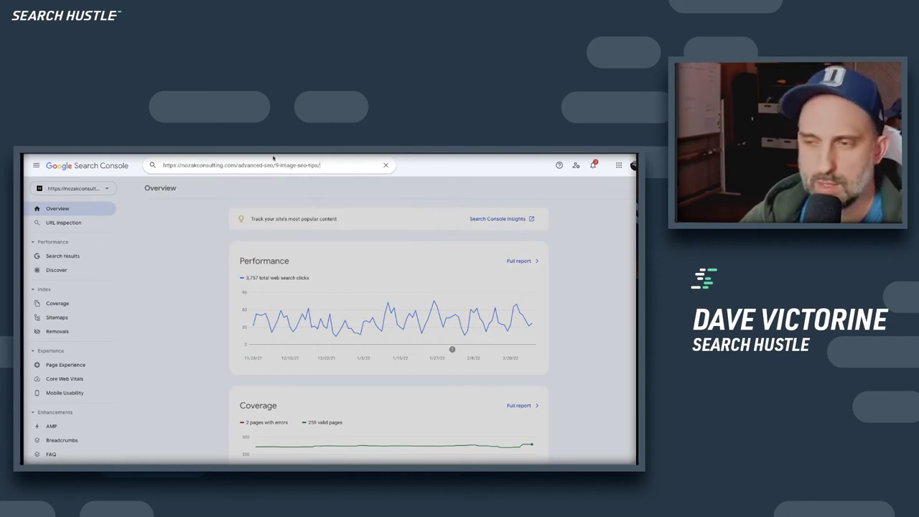
{"action": "key", "text": "Return"}
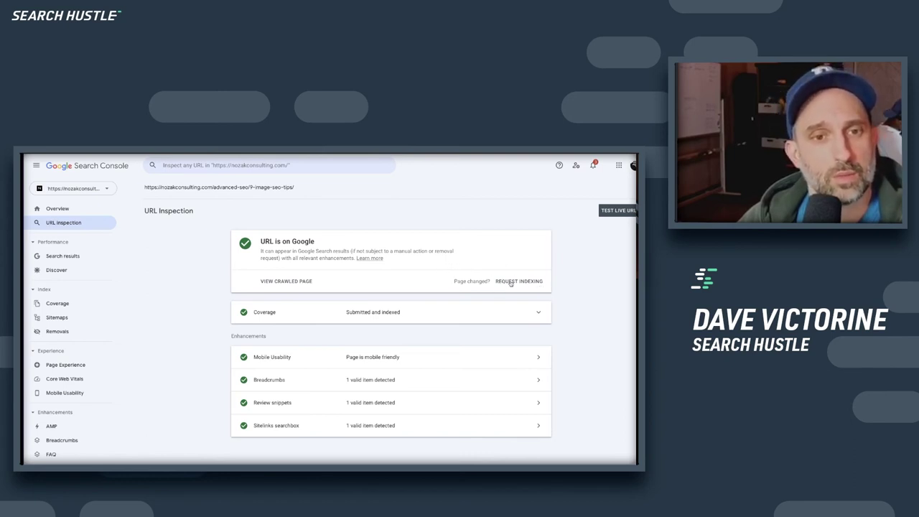
- Request indexing for the inspected 9-image-seo-tips URL
{"action": "left_click", "coordinate": [510, 281]}
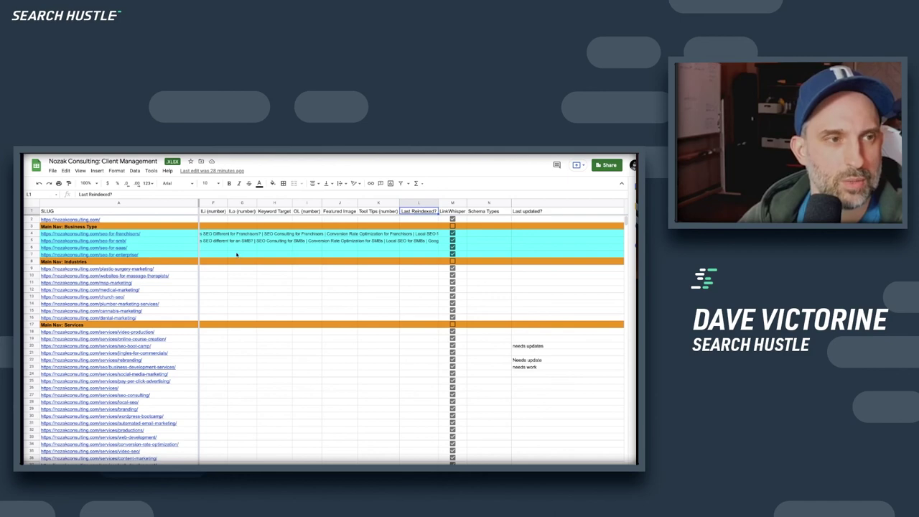
- Find the post's row and enter 02/28/22 as its Last Reindexed? date in cell L54
{"action": "key", "text": "ctrl+f"}
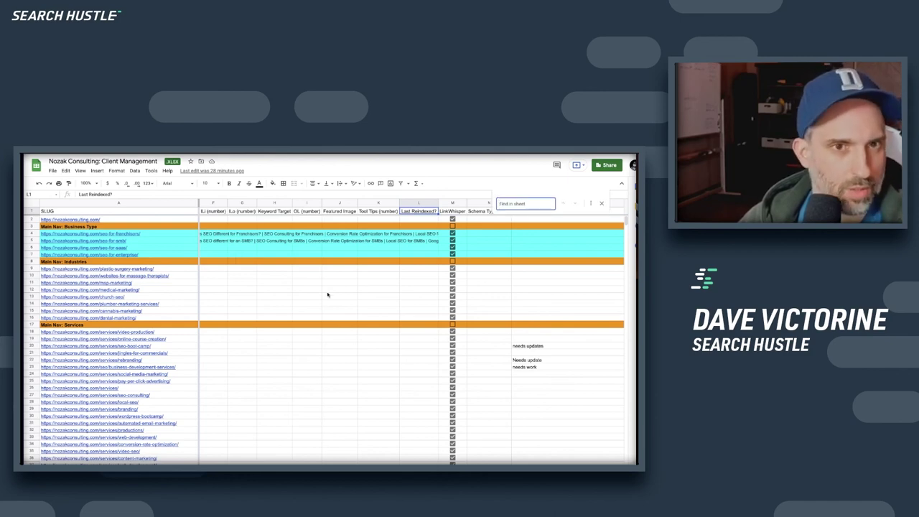
{"action": "key", "text": "ctrl+v"}
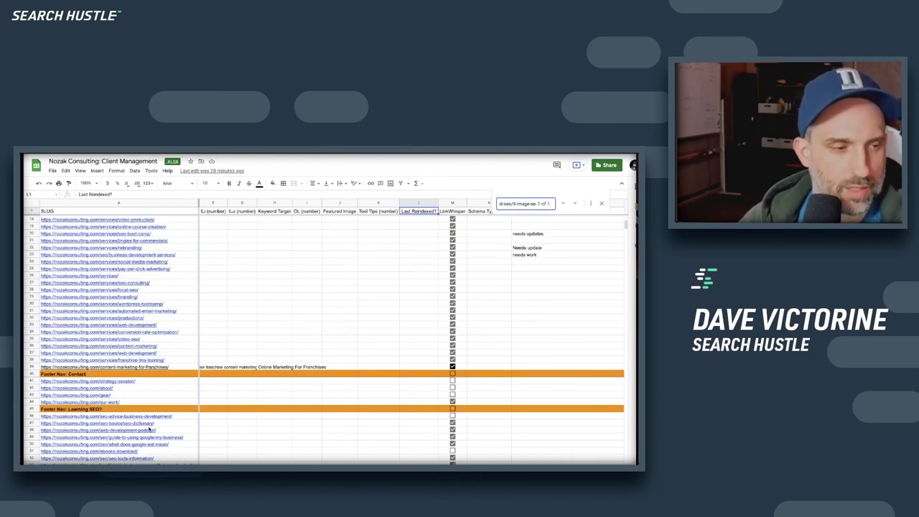
{"action": "scroll", "coordinate": [170, 362], "scroll_direction": "down", "scroll_amount": 1}
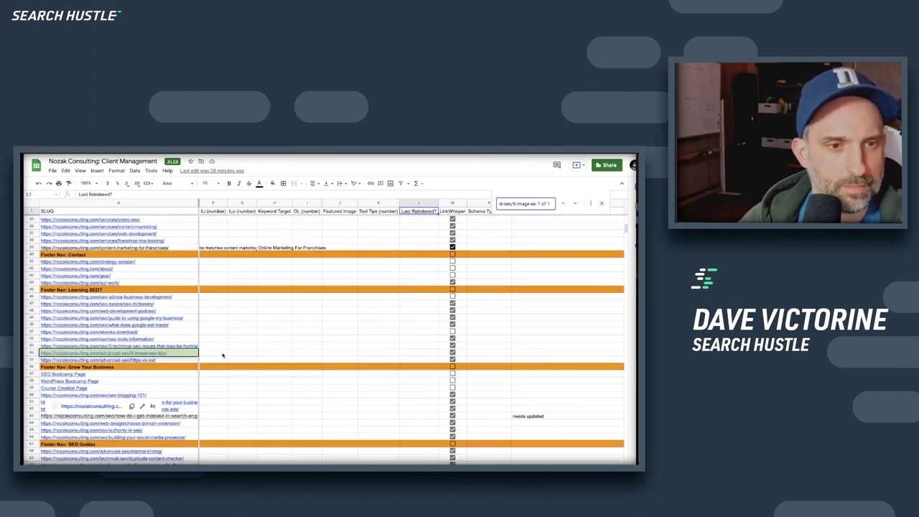
{"action": "left_click", "coordinate": [410, 352]}
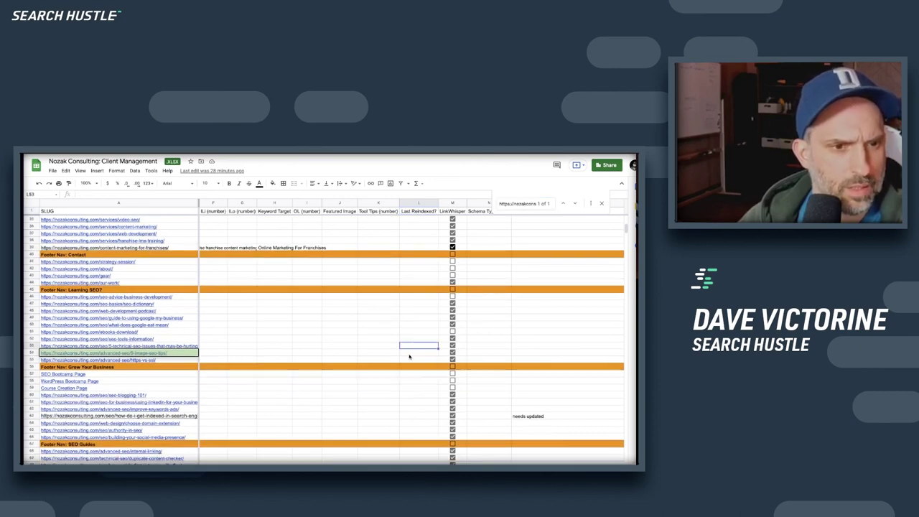
{"action": "double_click", "coordinate": [410, 352]}
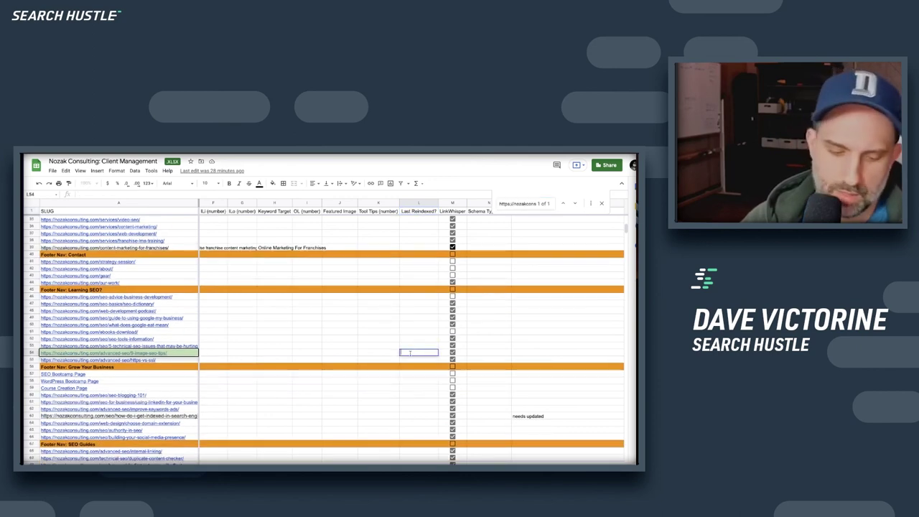
{"action": "type", "text": "02"}
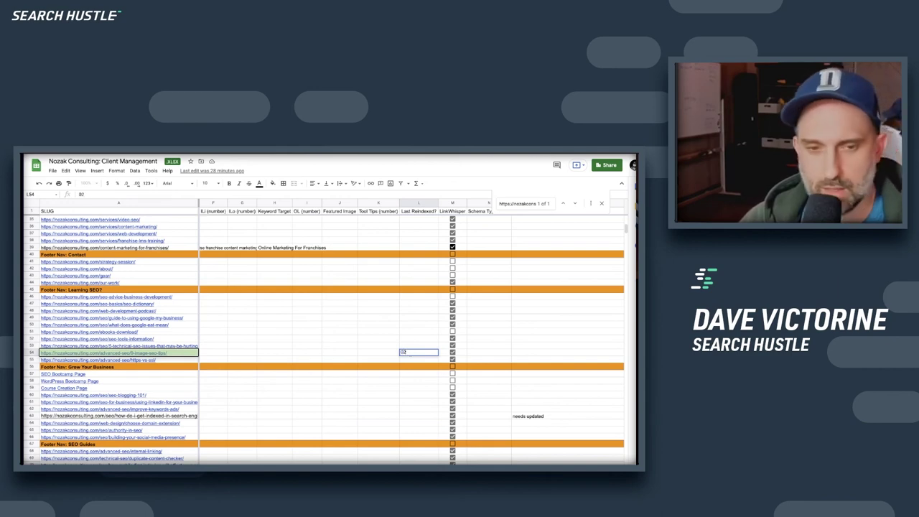
{"action": "type", "text": "/2/"}
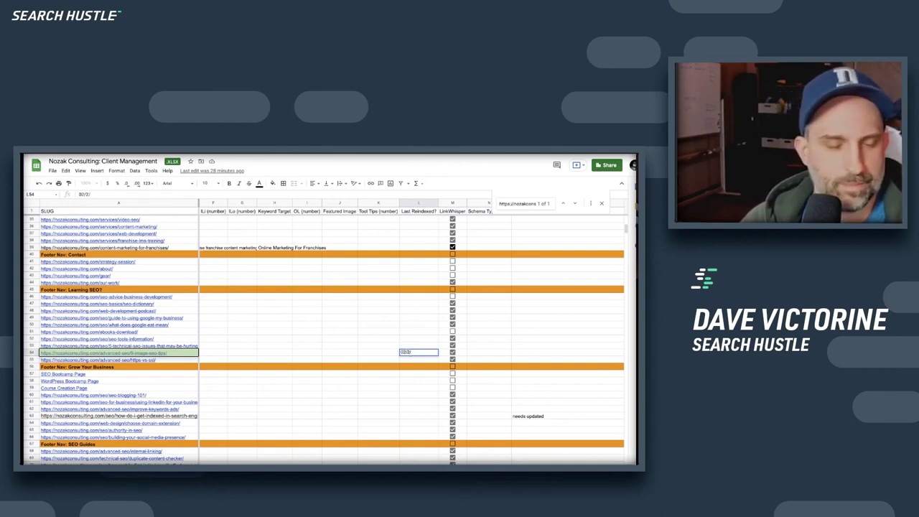
{"action": "type", "text": "8/22"}
{"action": "key", "text": "Return"}
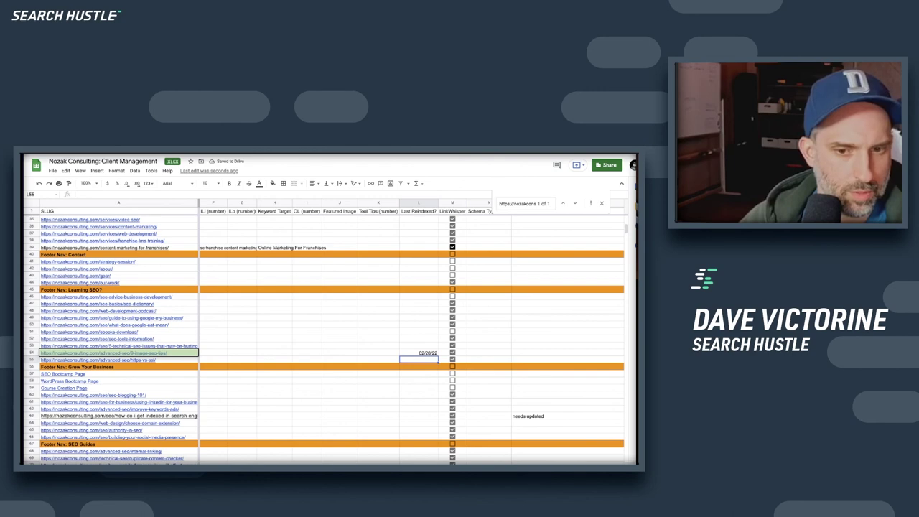
{"action": "scroll", "coordinate": [409, 337], "scroll_direction": "left", "scroll_amount": 5}
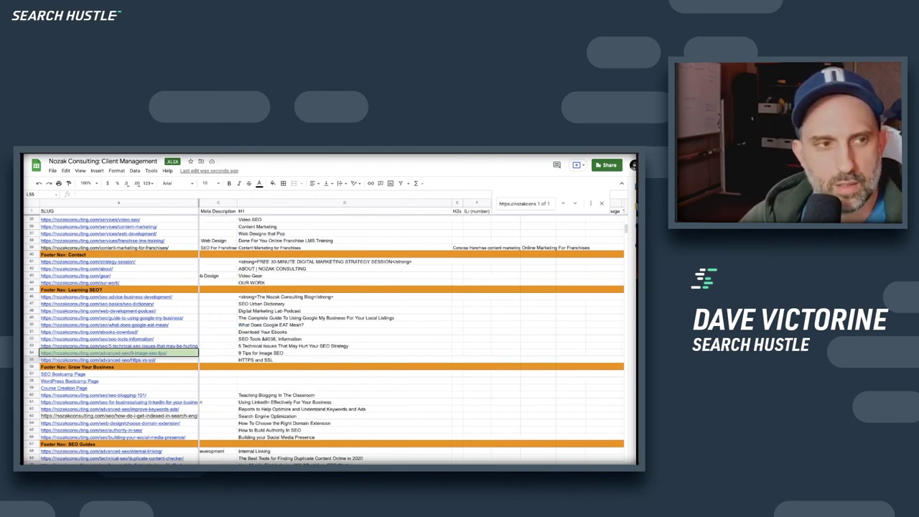
- Enter 'Article, FAQ' in the Schema Types cell N54
{"action": "scroll", "coordinate": [412, 337], "scroll_direction": "right", "scroll_amount": 5}
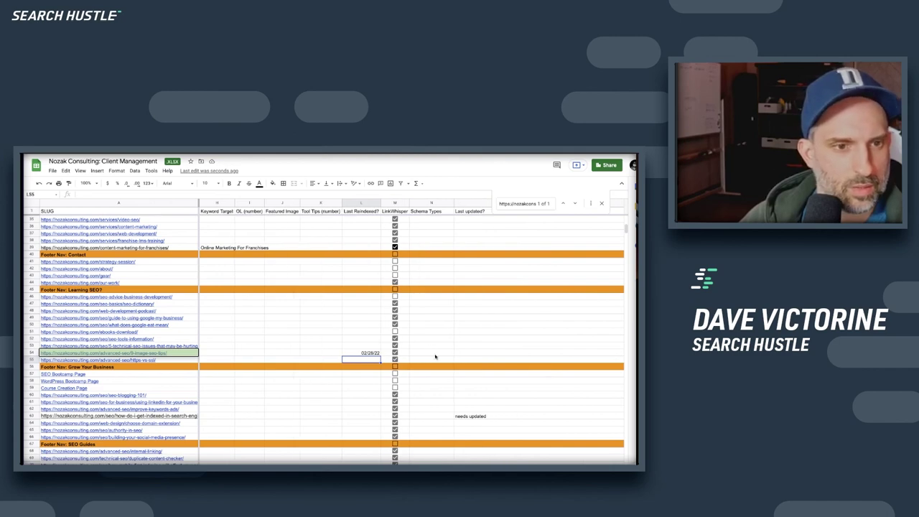
{"action": "left_click", "coordinate": [435, 353]}
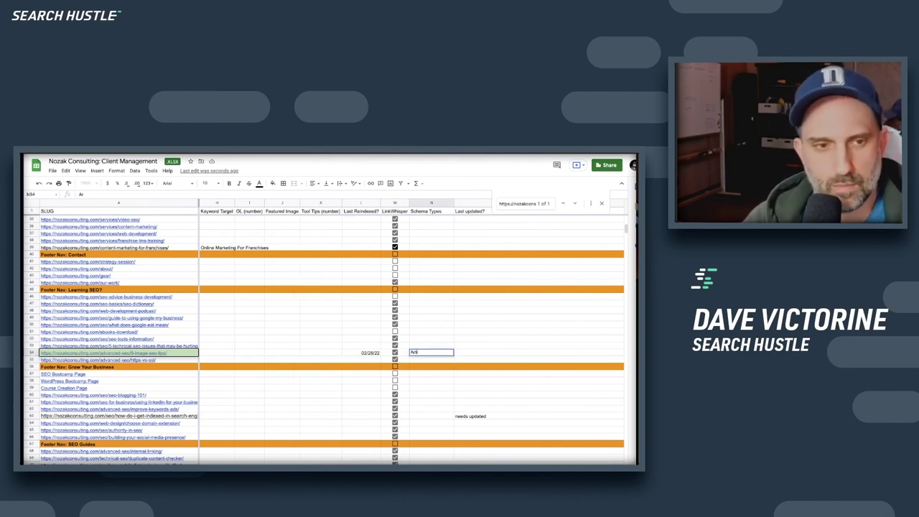
{"action": "type", "text": "Article, FAQ"}
{"action": "key", "text": "Left"}
{"action": "key", "text": "Left"}
{"action": "key", "text": "Left"}
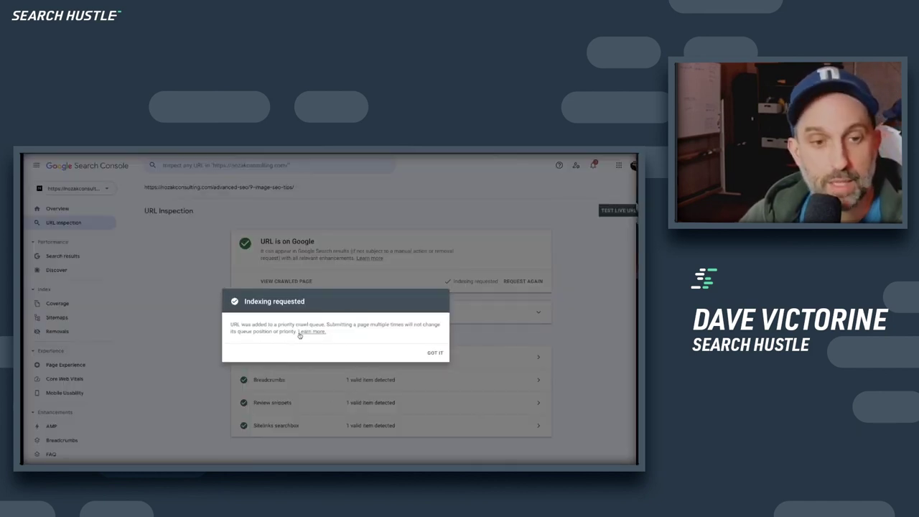
- Dismiss Search Console's Indexing requested confirmation with GOT IT
{"action": "left_click", "coordinate": [434, 353]}
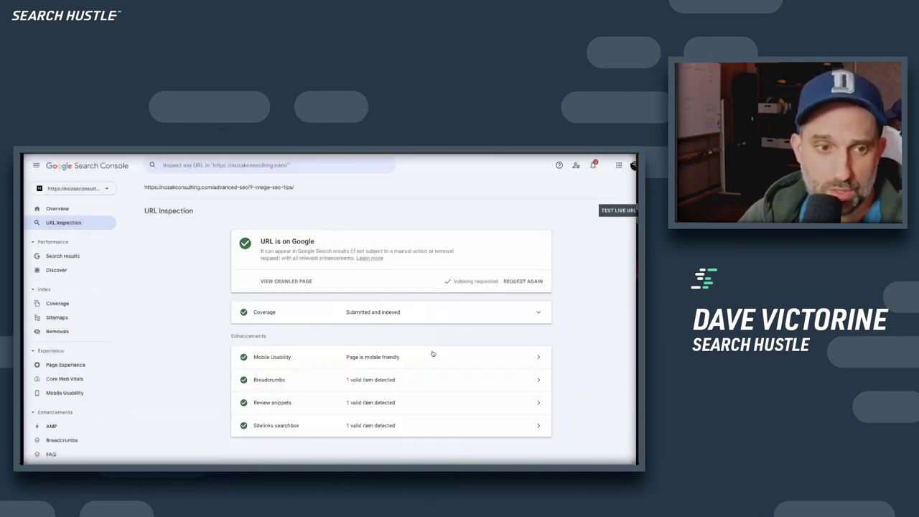